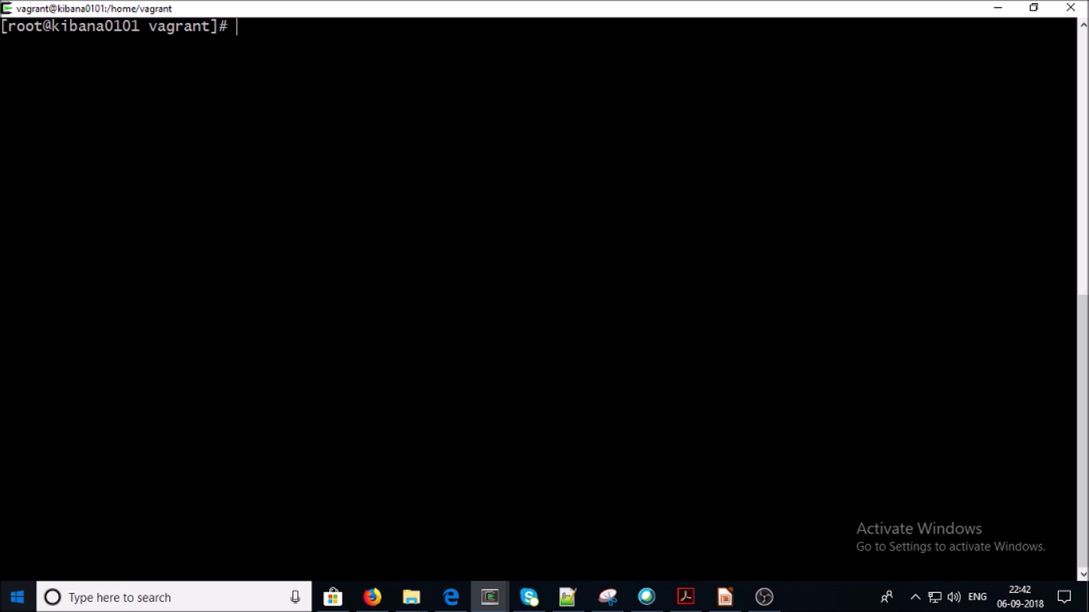
Install Java 1.8.0 OpenJDK and wget with 'sudo yum install java-1.8.0-openjdk.x86_64 wget'.
{"action": "type", "text": "sudo yum install java-1.8.0-openjdk.x86_64 wget"}
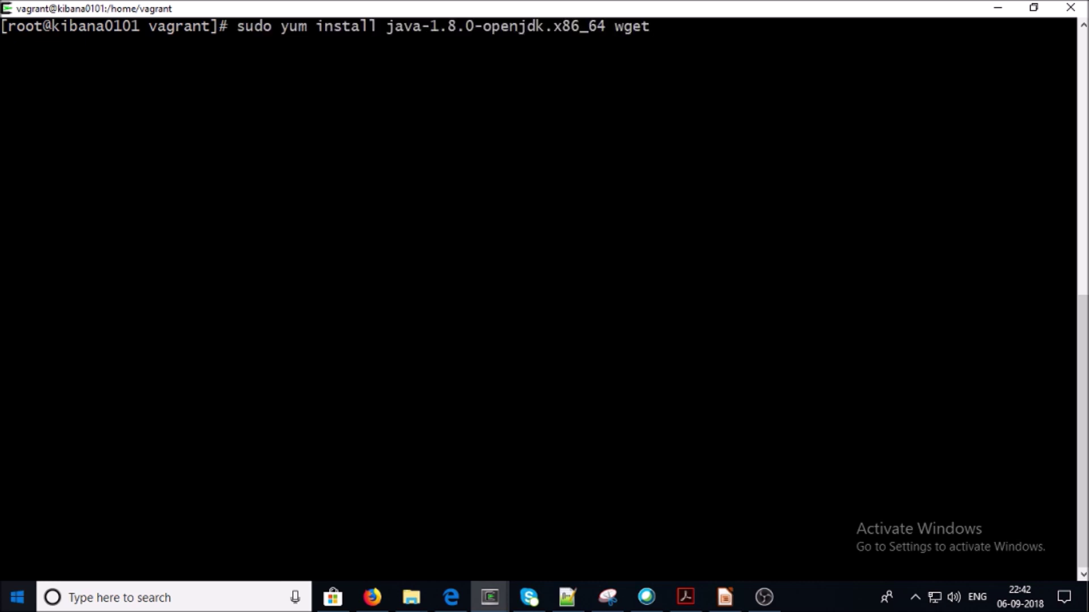
{"action": "key", "text": "Return"}
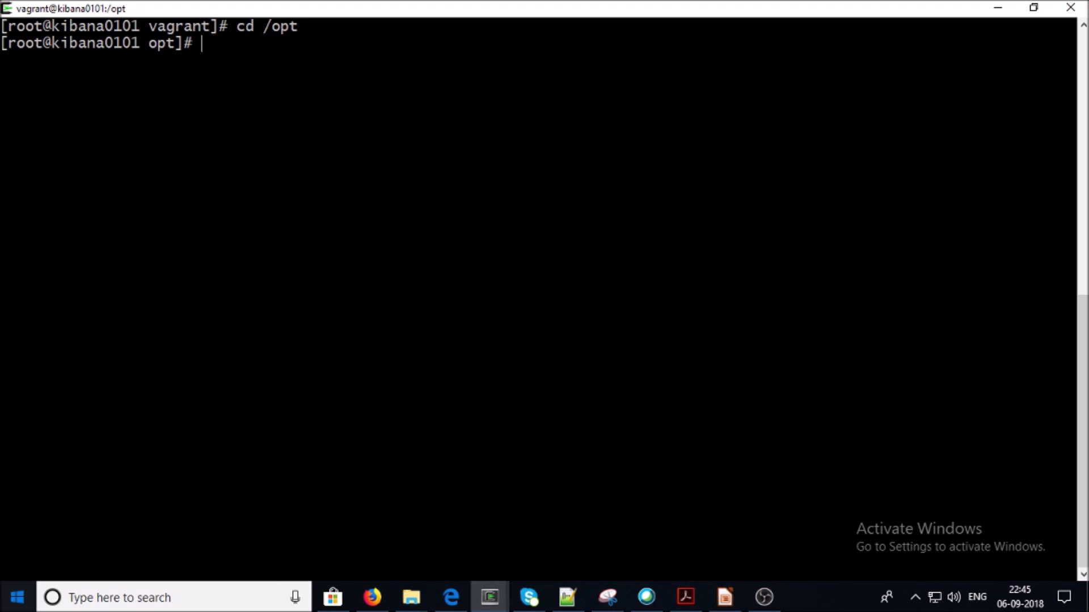
Paste and run the wget command that downloads kibana-6.2.4-x86_64.rpm from artifacts.elastic.co.
{"action": "right_click", "coordinate": [503, 288]}
{"action": "left_click", "coordinate": [530, 340]}
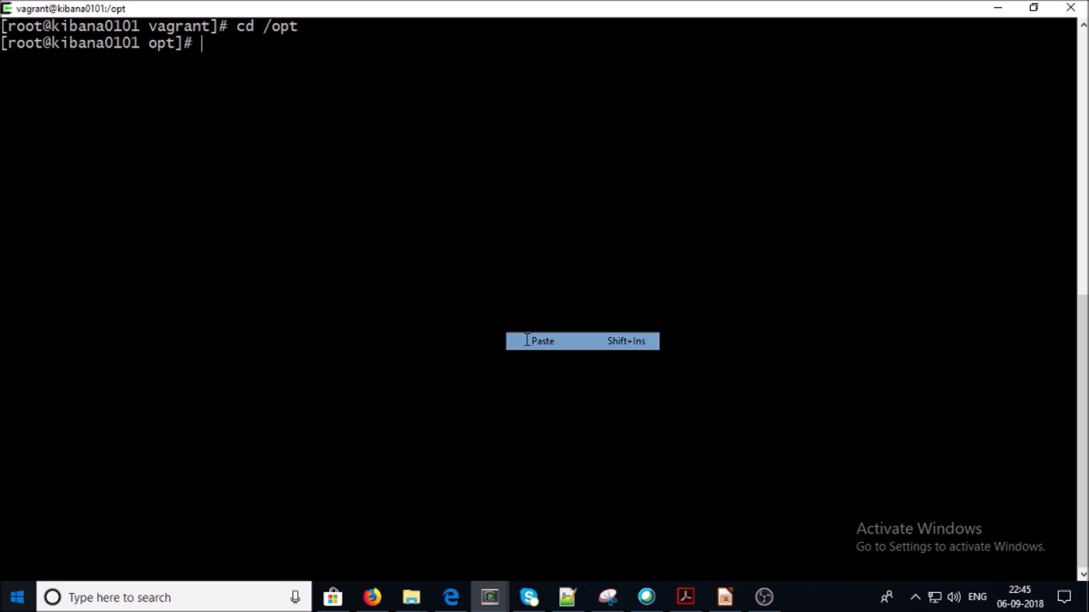
{"action": "key", "text": "Return"}
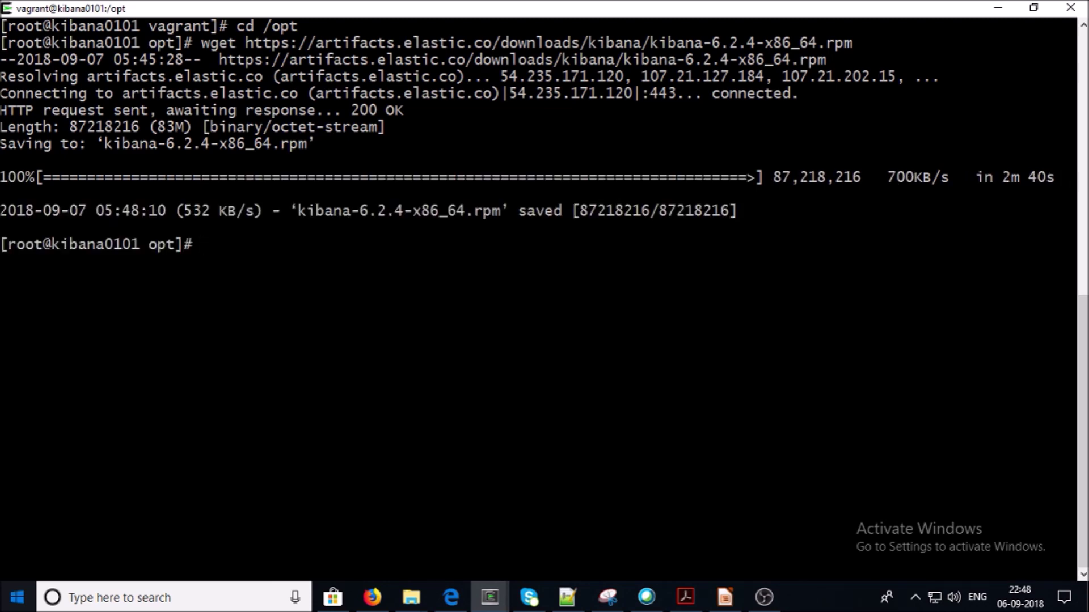
Install kibana-6.2.4-x86_64.rpm using the command from the Notepad++ notes, then run 'sudo chkconfig --add kibana'.
{"action": "key", "text": "alt+Tab"}
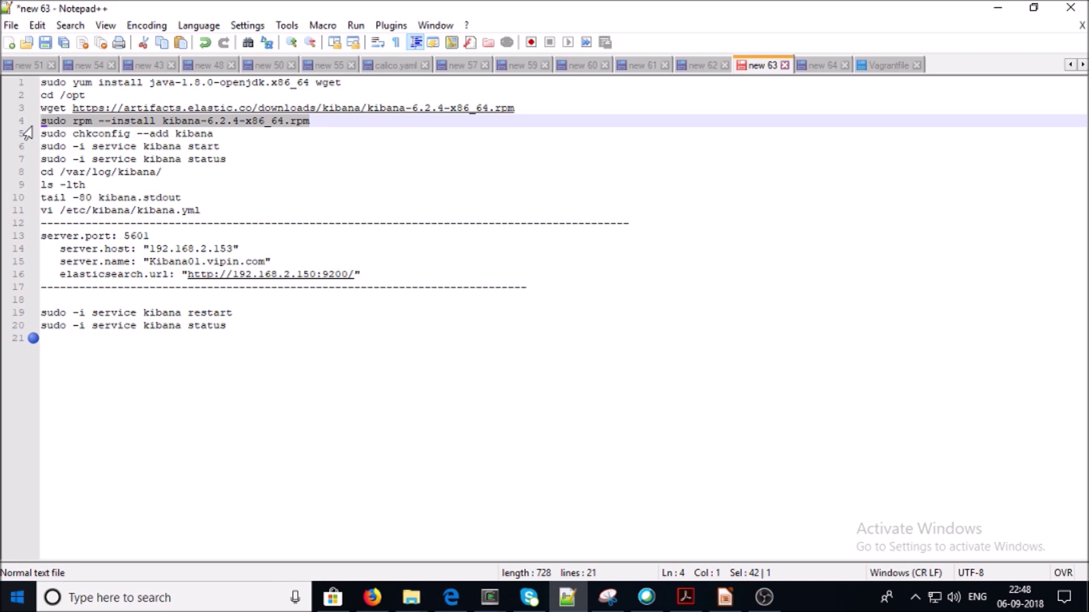
{"action": "key", "text": "alt+Tab"}
{"action": "type", "text": "sudo rpm --install kibana-6.2.4-x86_64.rpm"}
{"action": "key", "text": "Return"}
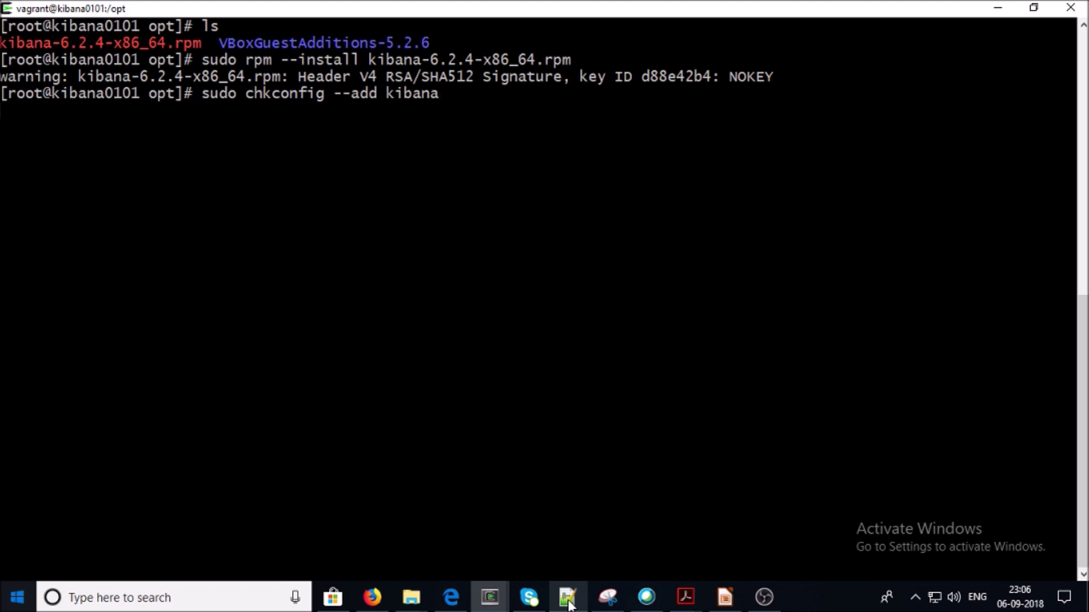
{"action": "key", "text": "Return"}
Check Kibana's state with 'sudo -i service kibana status'.
{"action": "right_click", "coordinate": [480, 251]}
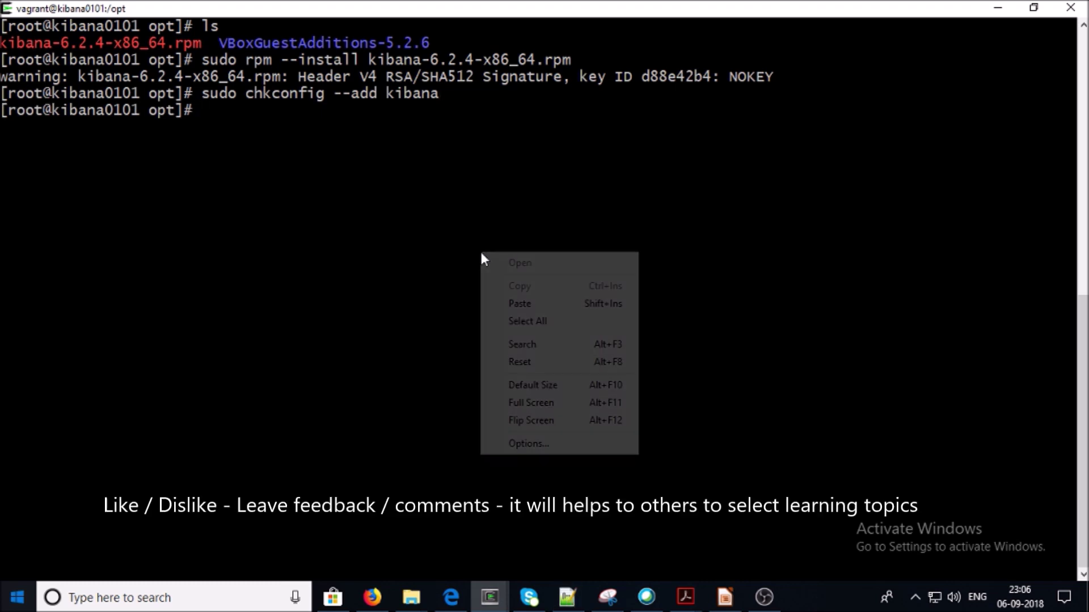
{"action": "left_click", "coordinate": [507, 307]}
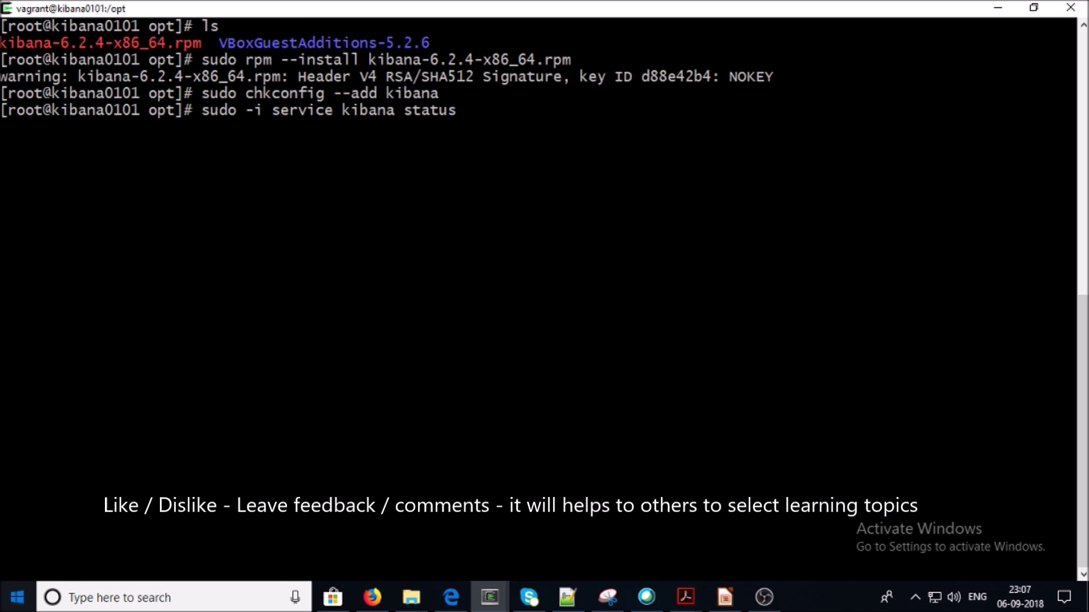
{"action": "key", "text": "Return"}
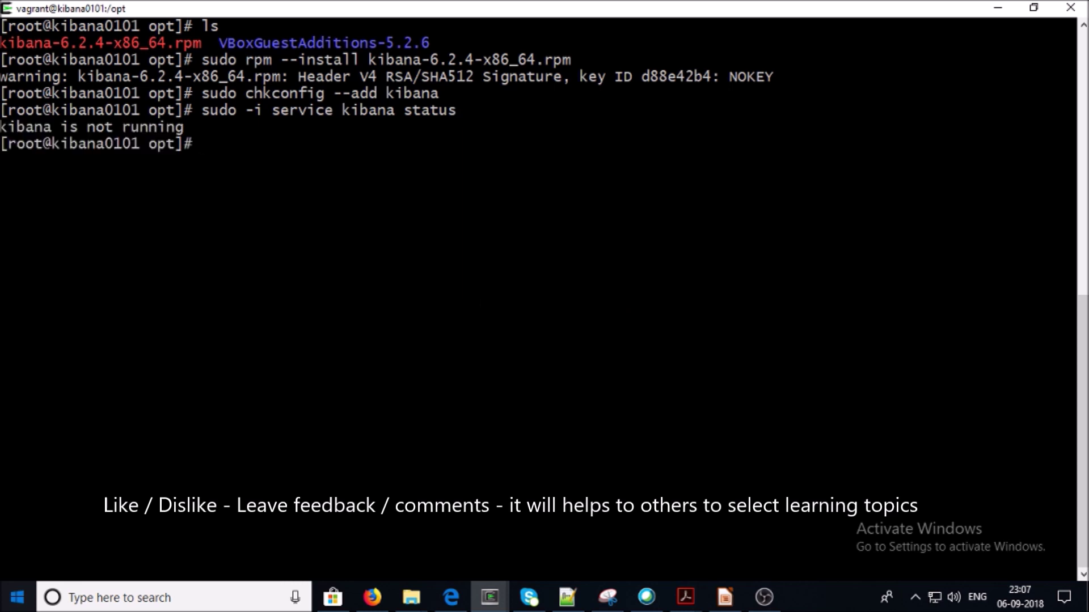
Start the kibana service and re-run the status check to confirm it is running.
{"action": "key", "text": "Up"}
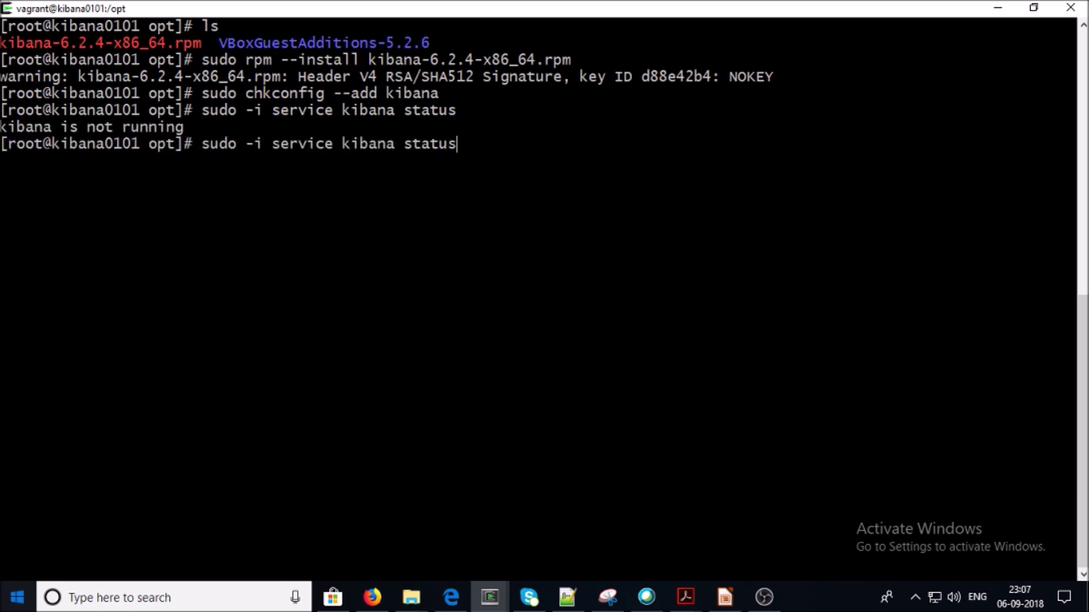
{"action": "key", "text": "BackSpace"}
{"action": "key", "text": "BackSpace"}
{"action": "key", "text": "BackSpace"}
{"action": "type", "text": "rt"}
{"action": "key", "text": "Return"}
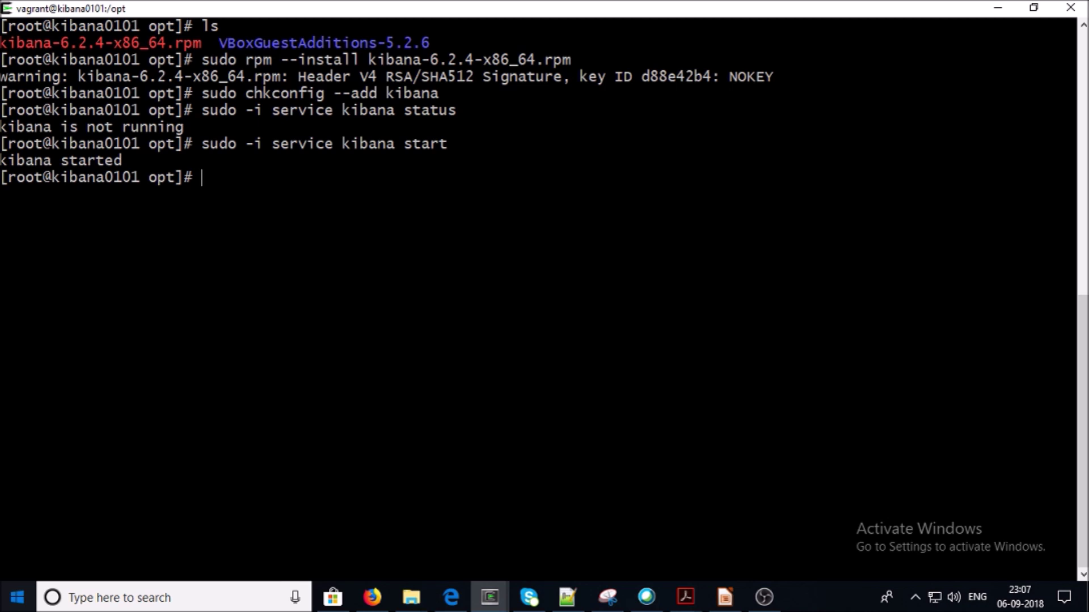
{"action": "key", "text": "Up"}
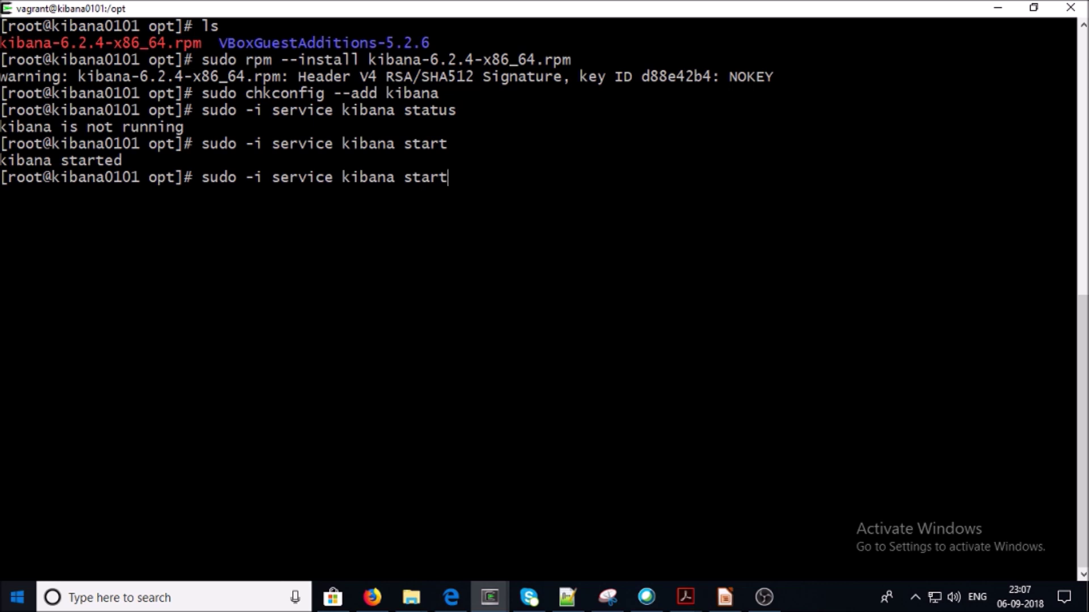
{"action": "key", "text": "Up"}
{"action": "key", "text": "Return"}
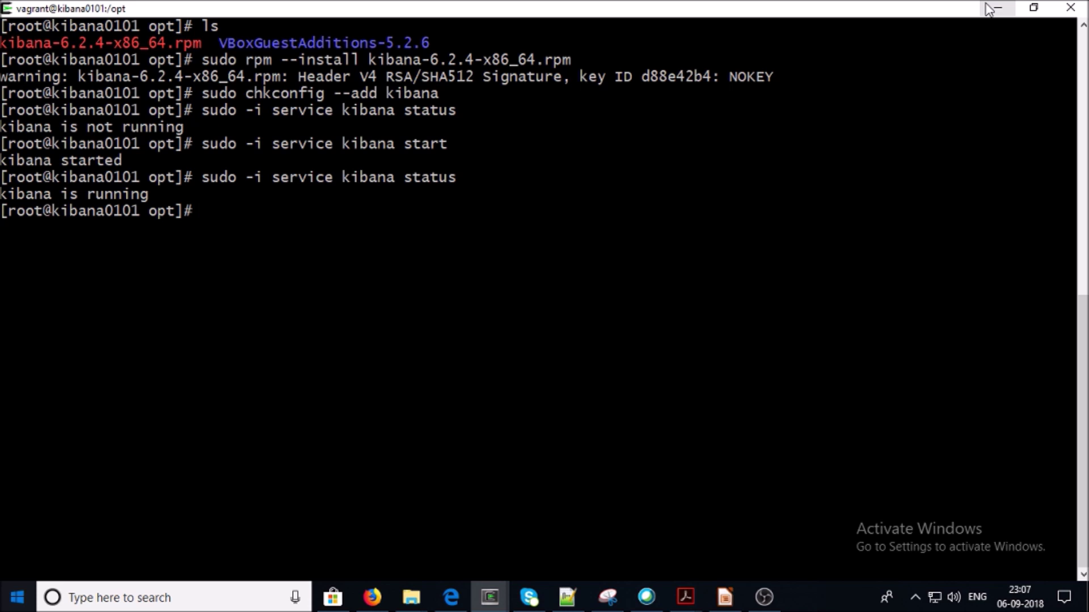
Go to /var/log/kibana/ and list its log files with 'ls -lth'.
{"action": "type", "text": "cd /var/log/kibana/"}
{"action": "key", "text": "Return"}
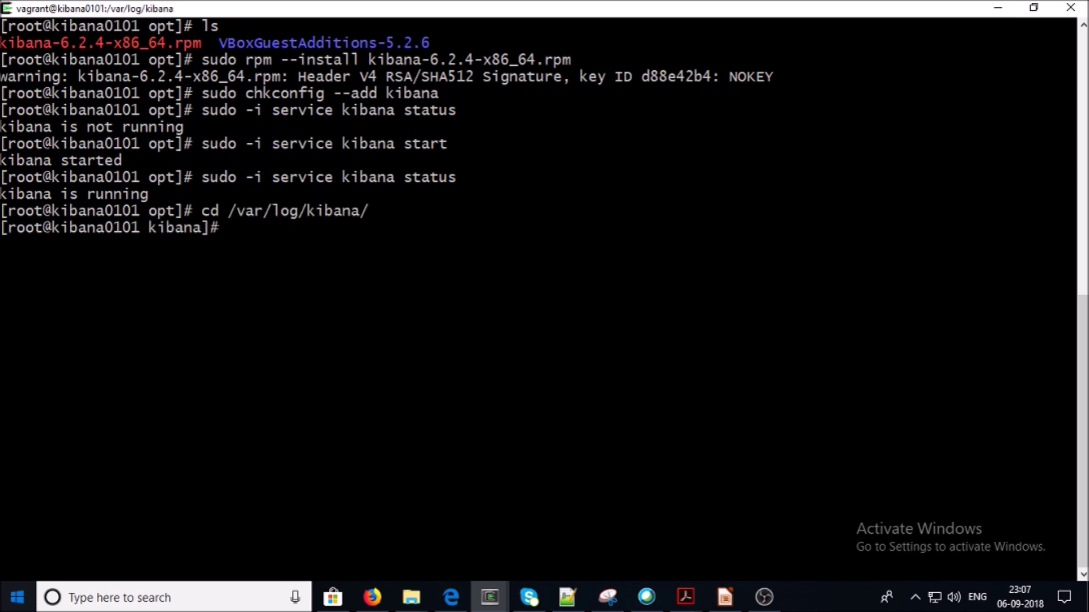
{"action": "type", "text": "ls -lth"}
{"action": "key", "text": "Return"}
Show the last 80 lines of kibana.stdout, select the Elasticsearch connection warnings, then clear the screen.
{"action": "type", "text": "tail -80 kibana.stdout"}
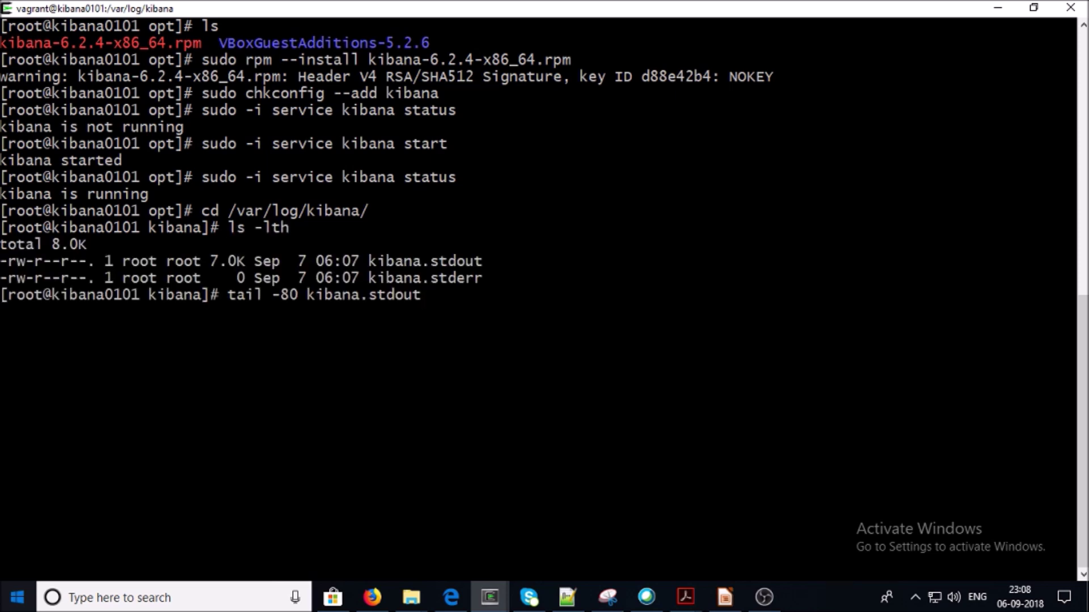
{"action": "key", "text": "Return"}
{"action": "left_click_drag", "start_coordinate": [1, 362], "coordinate": [967, 395]}
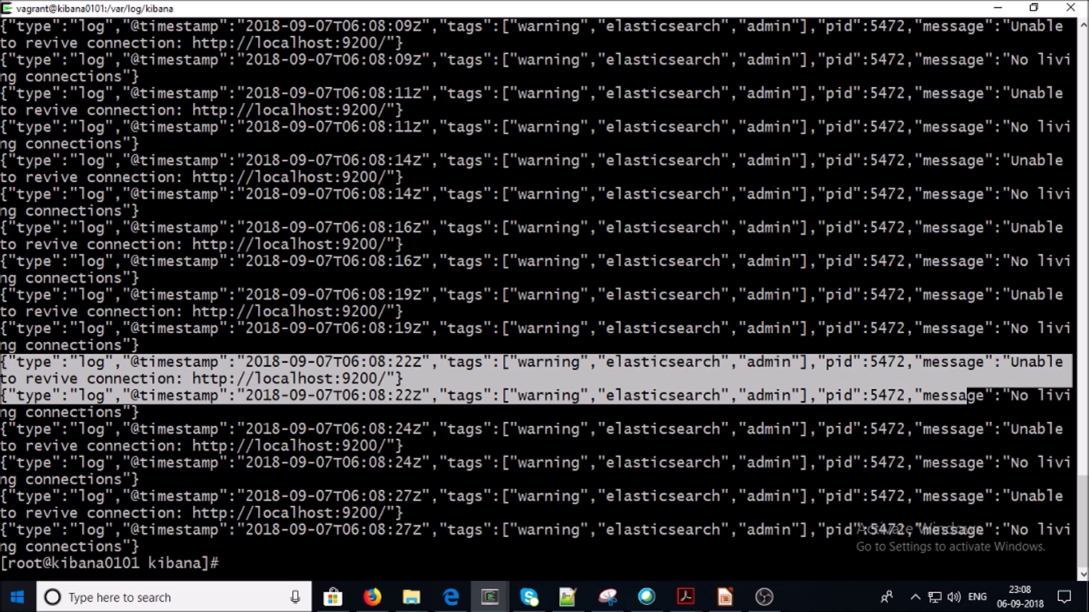
{"action": "key", "text": "ctrl+l"}
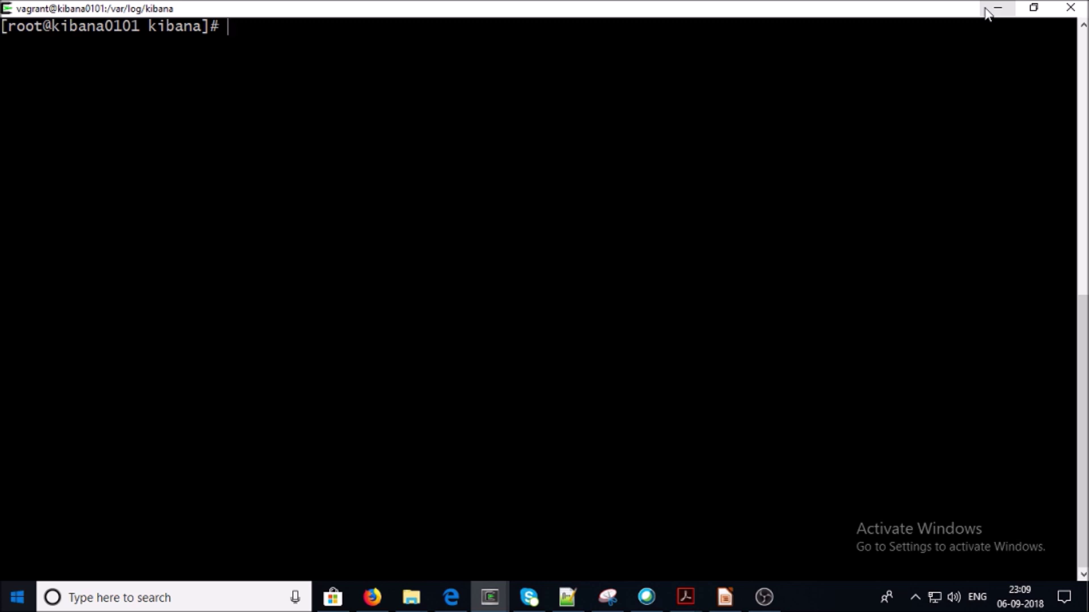
Open /etc/kibana/kibana.yml in vi and uncomment the server.port 5601 setting.
{"action": "type", "text": "vi /etc/kibana/kibana.yml"}
{"action": "key", "text": "Return"}
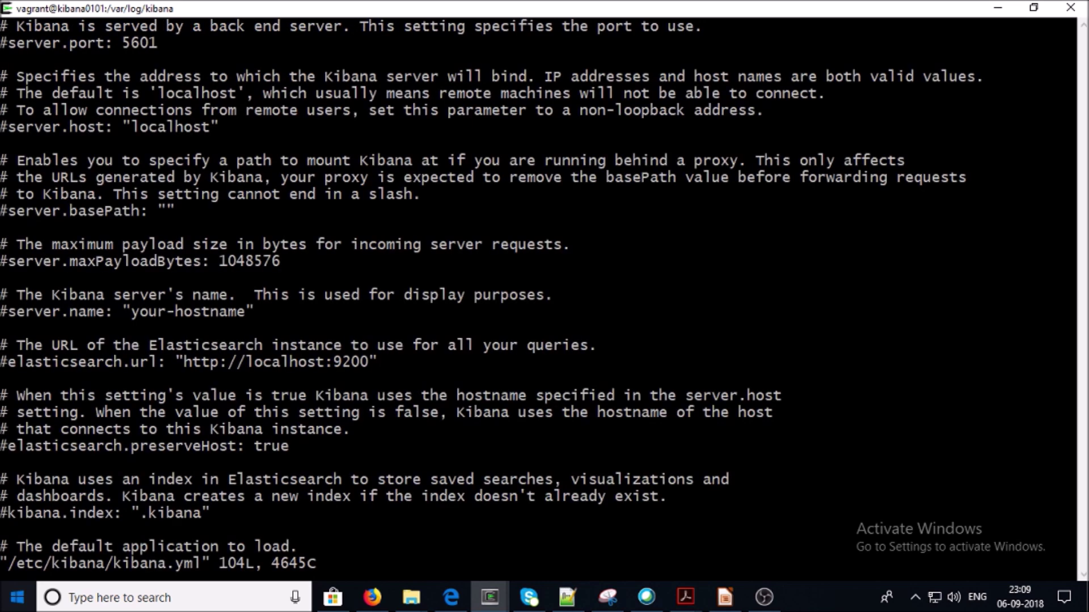
{"action": "key", "text": "i"}
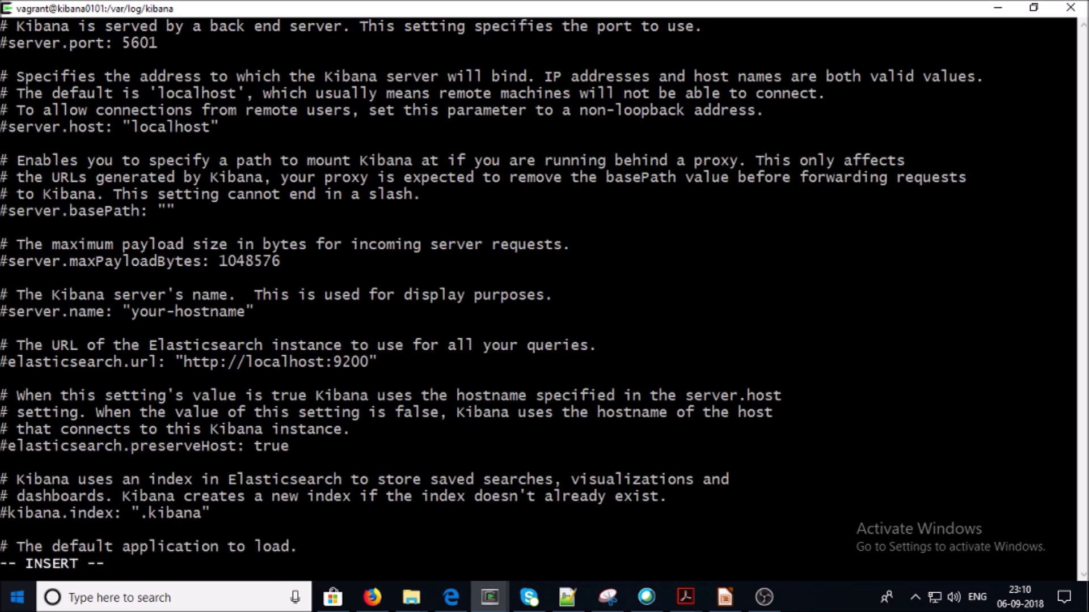
{"action": "left_click", "coordinate": [567, 596]}
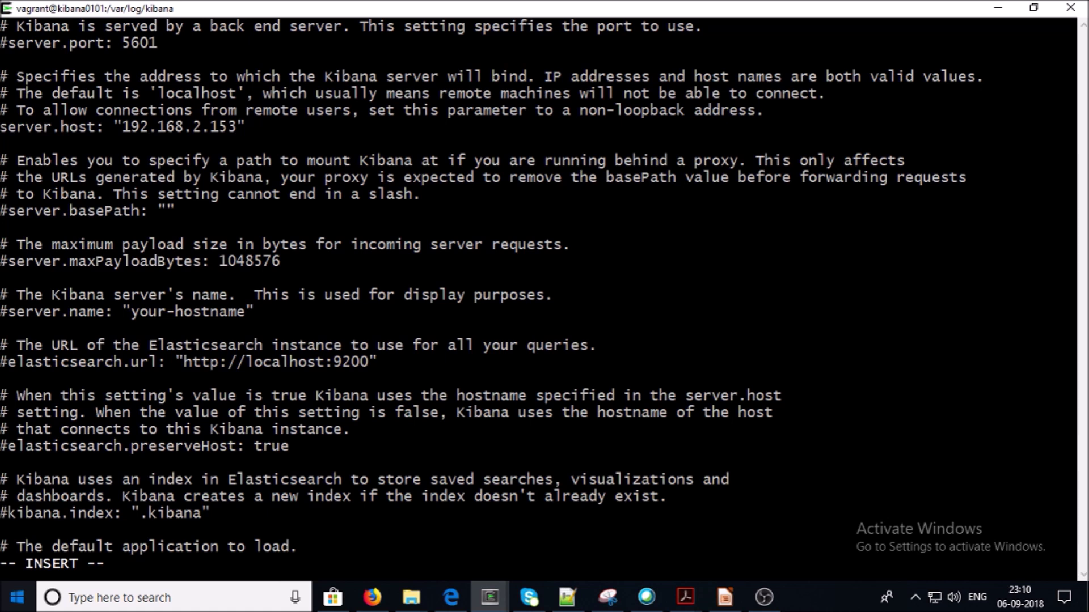
{"action": "left_click", "coordinate": [3, 42]}
{"action": "key", "text": "Delete"}
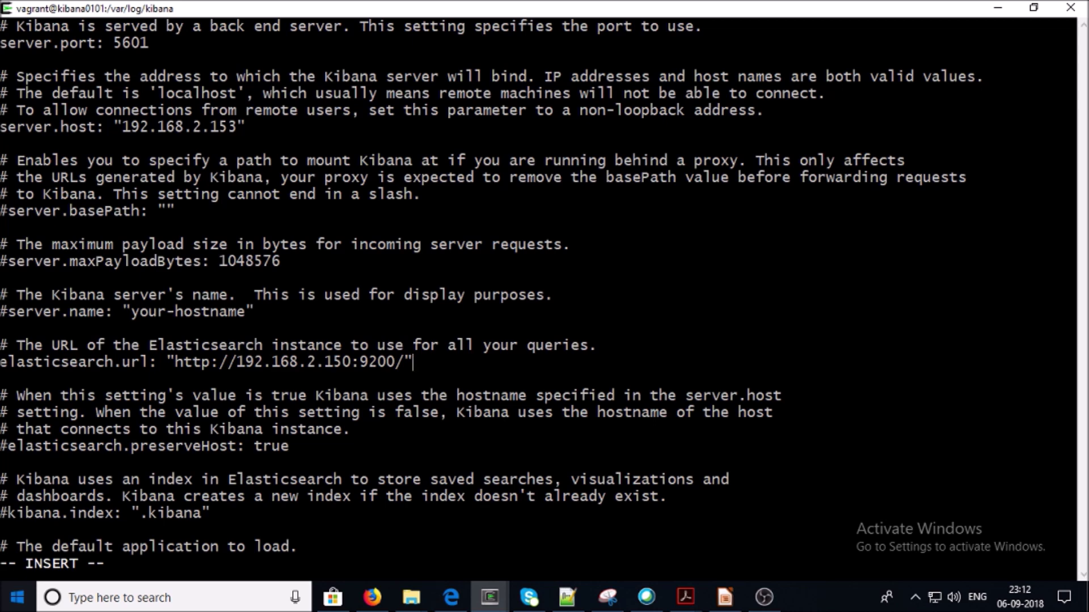
Paste in the server.name setting and save kibana.yml with :wq.
{"action": "right_click", "coordinate": [6, 314]}
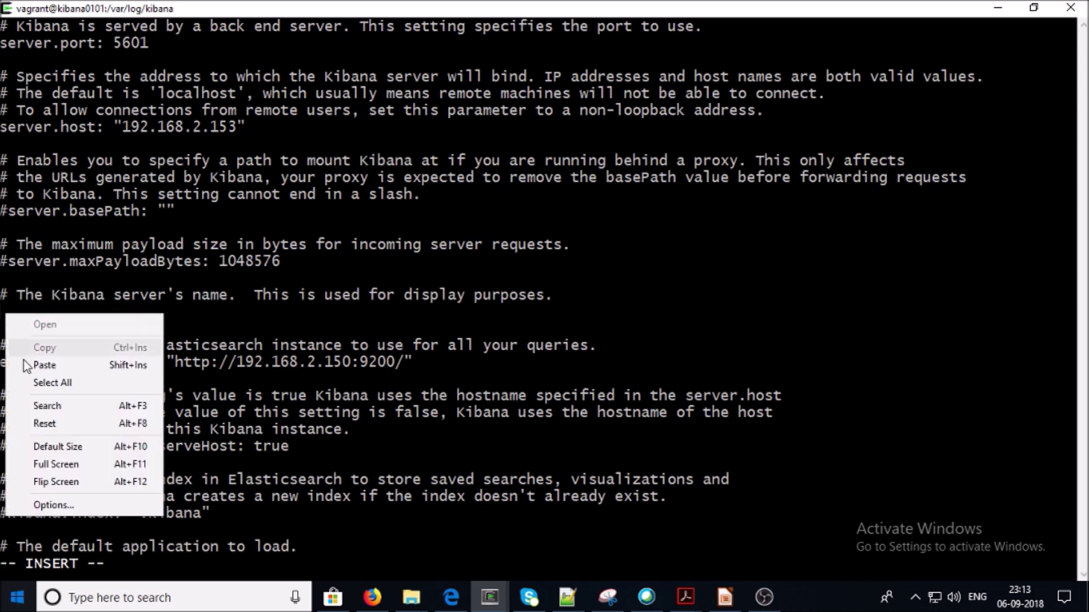
{"action": "left_click", "coordinate": [24, 361]}
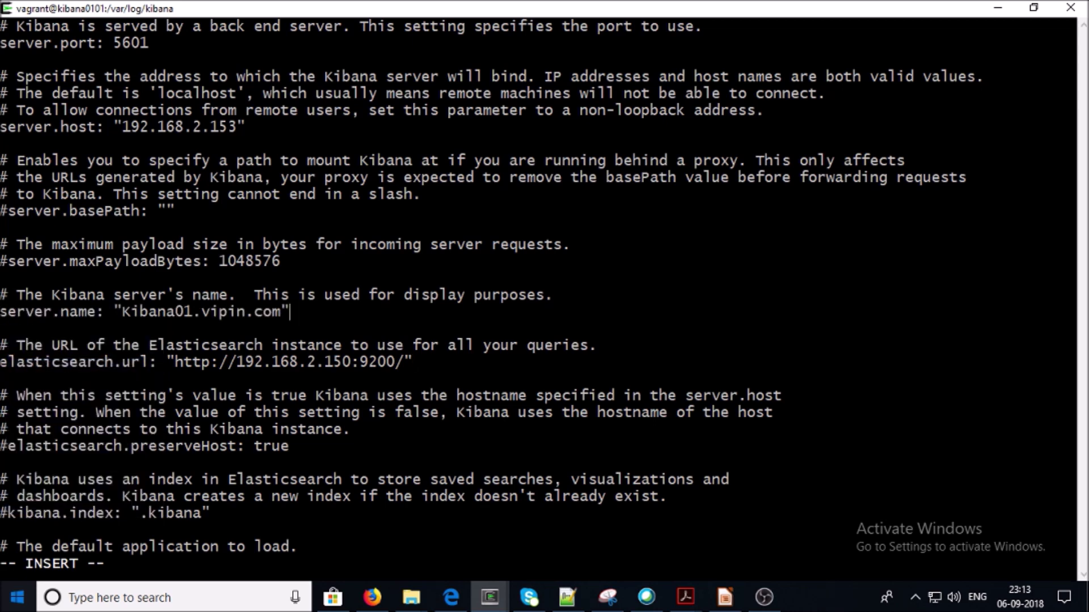
{"action": "key", "text": "Escape"}
{"action": "type", "text": ":"}
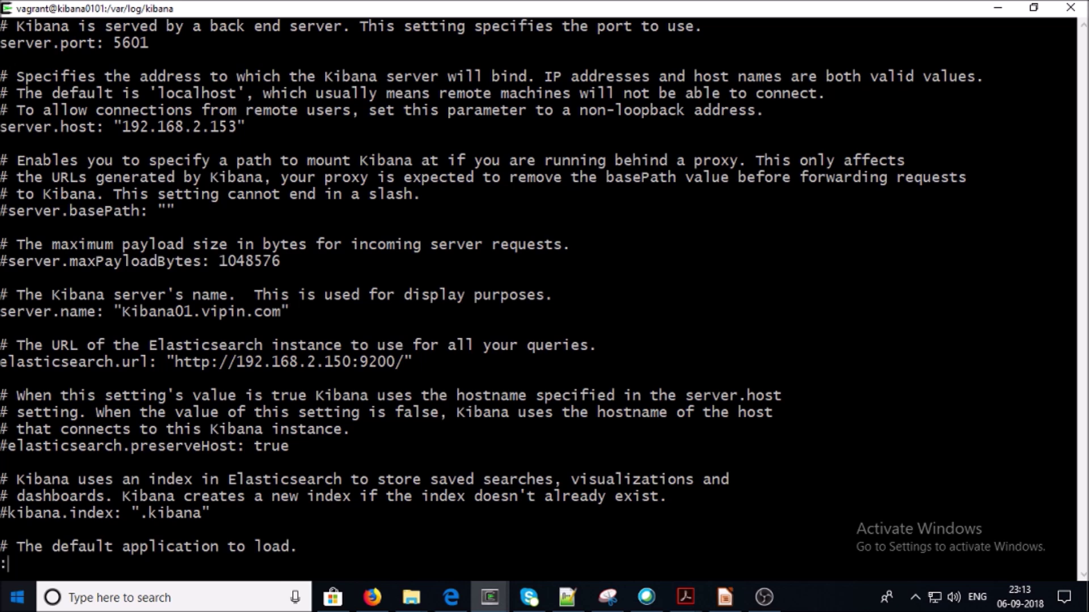
{"action": "type", "text": "wq"}
{"action": "key", "text": "alt+Tab"}
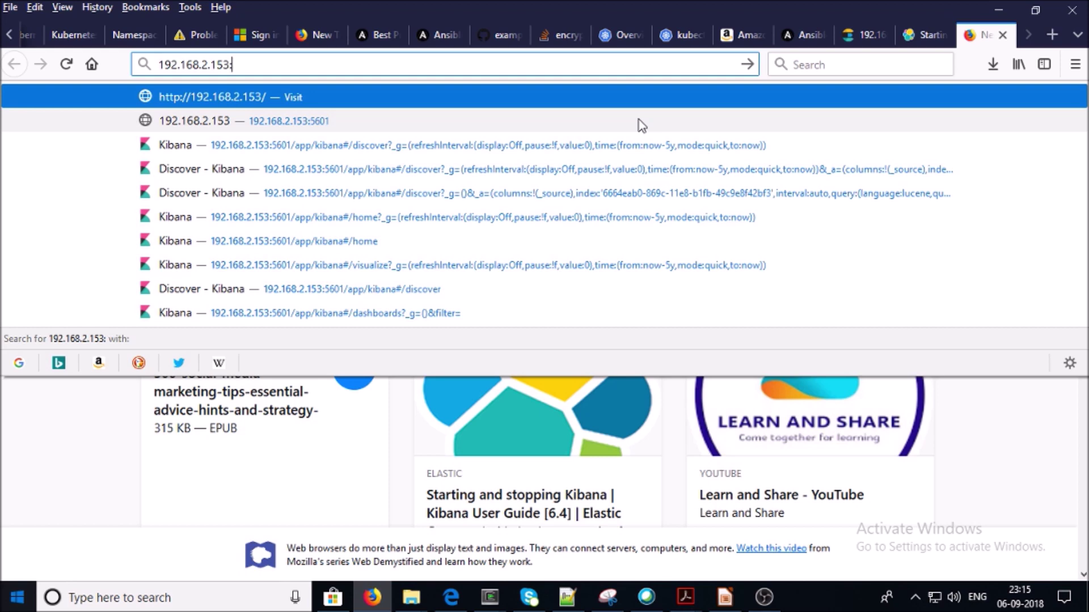
Enter the Kibana address on port 5601 in Firefox and switch to the Kibana Discover tab.
{"action": "type", "text": "56"}
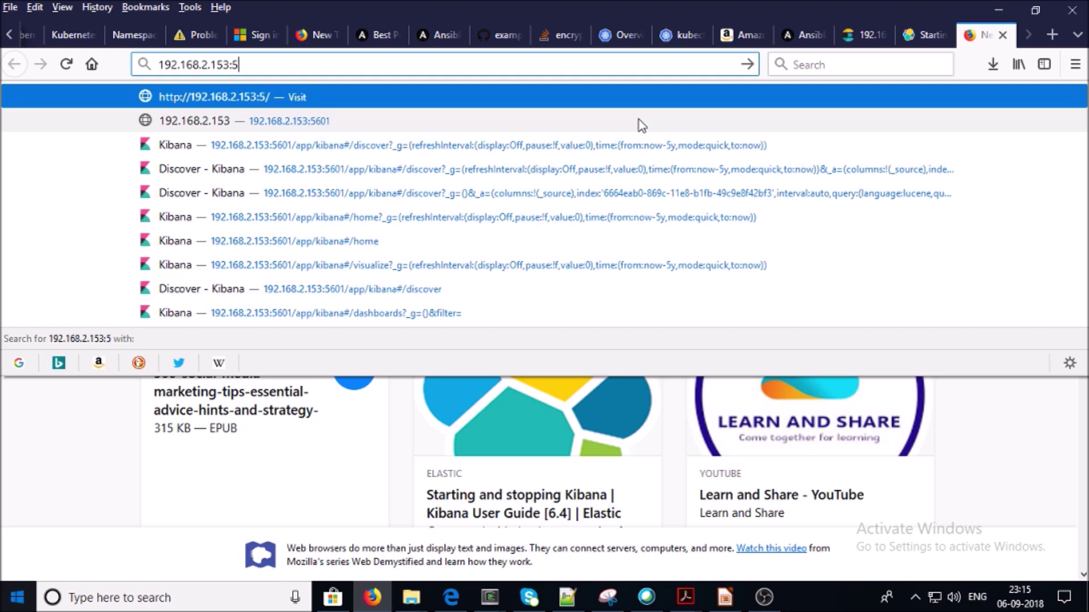
{"action": "type", "text": "01"}
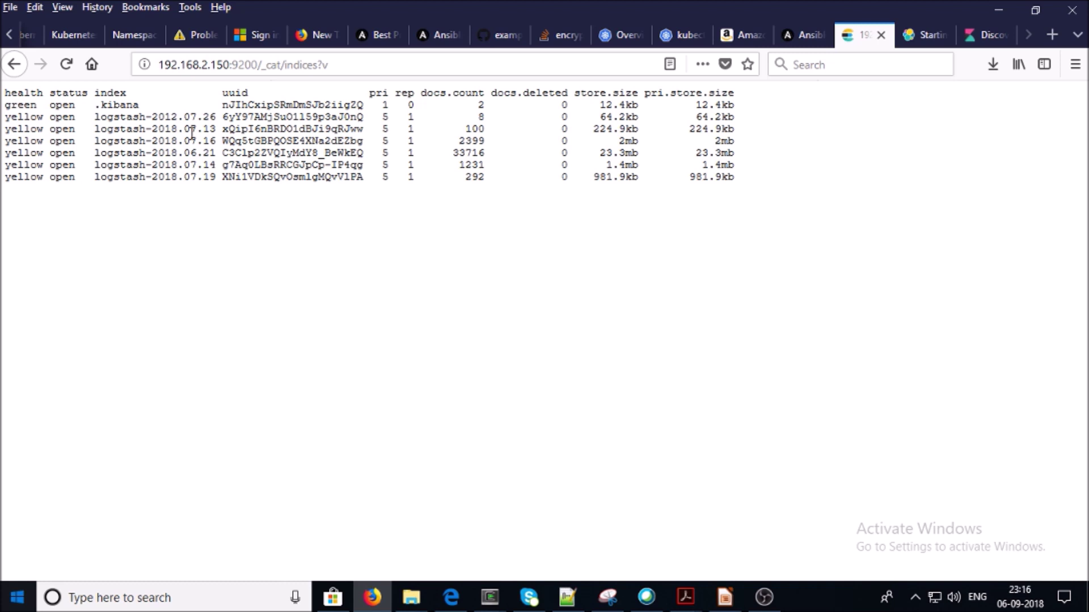
{"action": "left_click", "coordinate": [981, 35]}
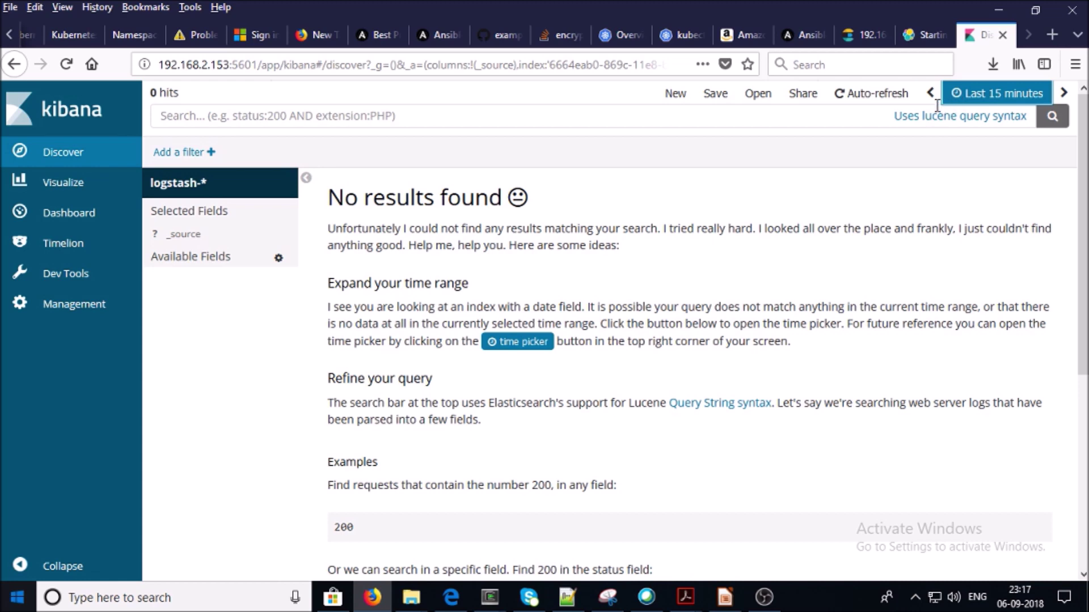
Change the Discover time range from Last 15 minutes to Last 90 days, showing 37,738 hits.
{"action": "left_click", "coordinate": [953, 96]}
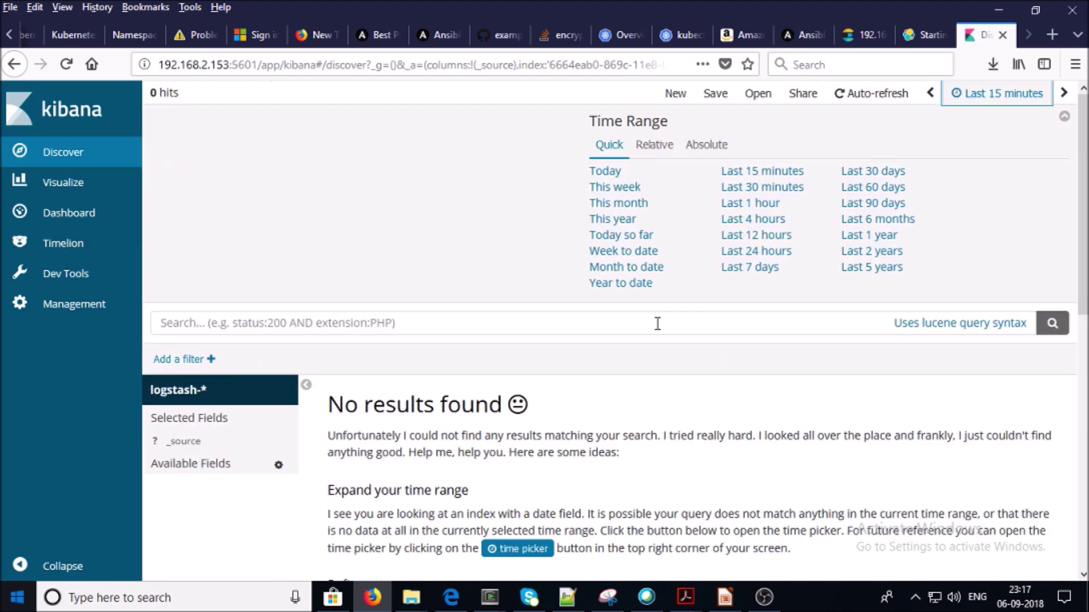
{"action": "left_click", "coordinate": [899, 204]}
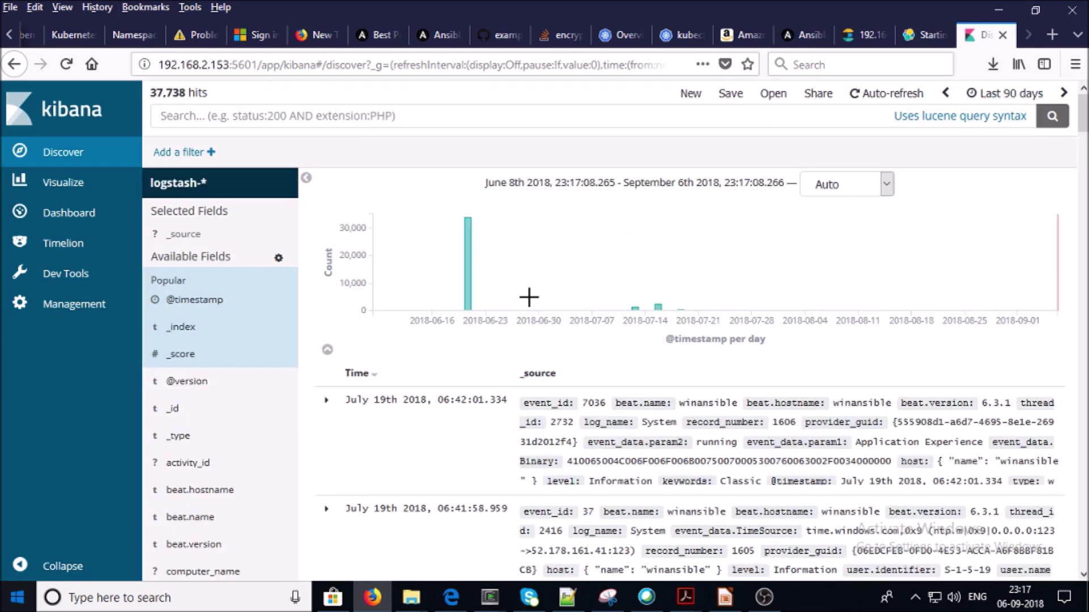
{"action": "scroll", "coordinate": [528, 296], "scroll_direction": "down", "scroll_amount": 5}
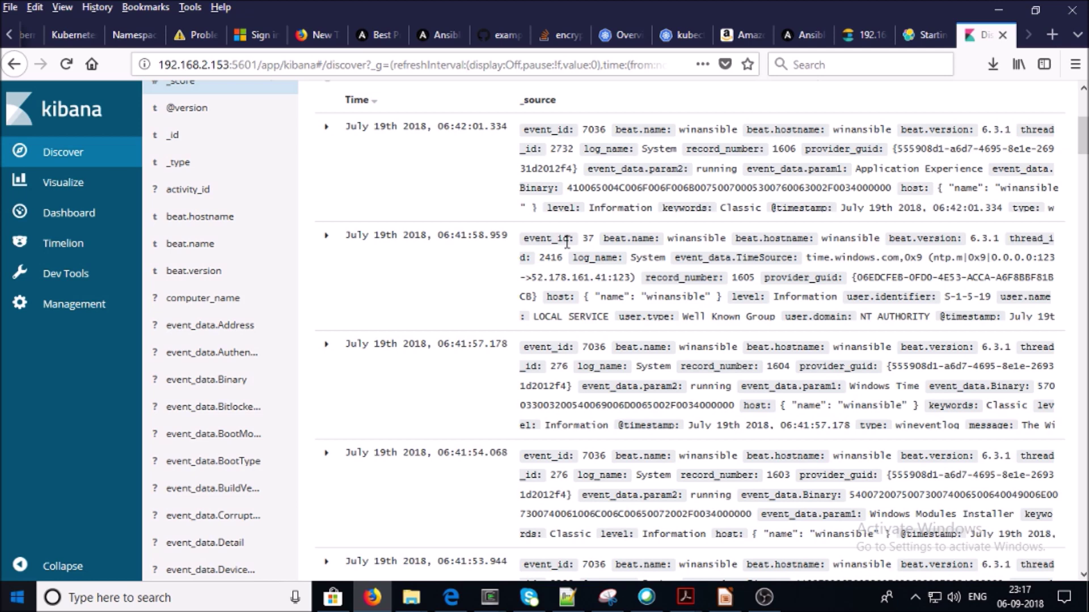
{"action": "left_click", "coordinate": [78, 159]}
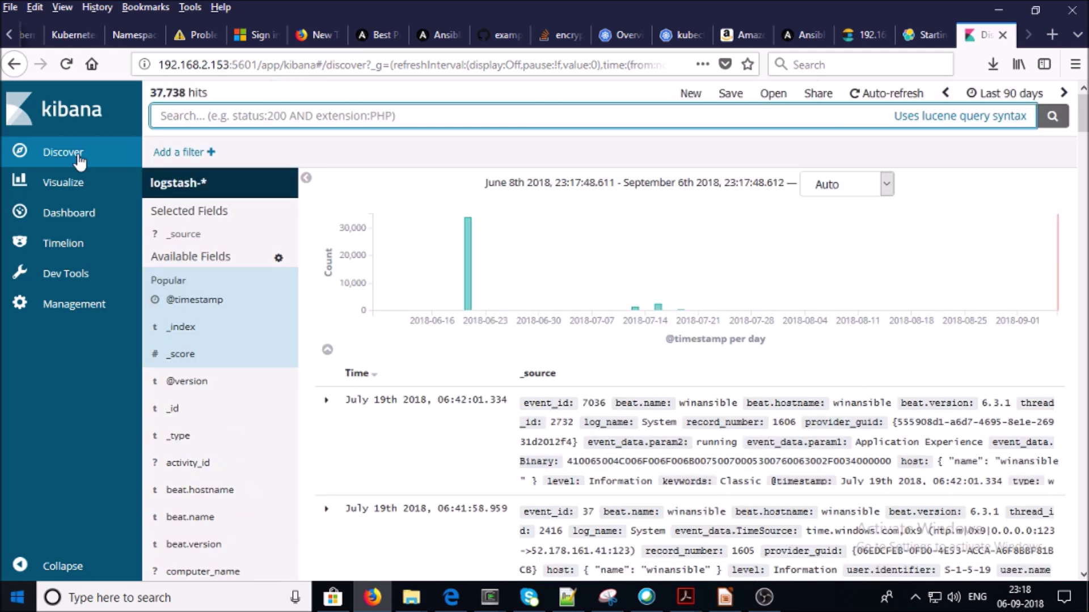